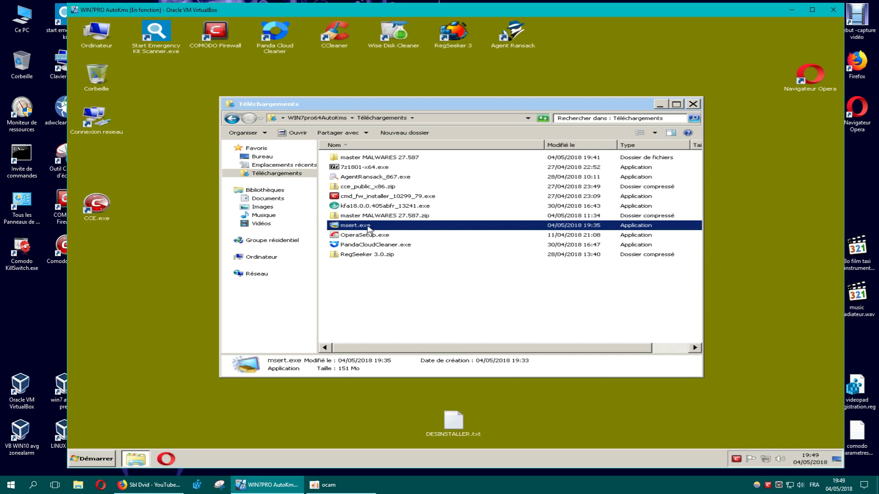
Launch msert.exe from the Téléchargements folder and allow it to run at the security warning.
{"action": "mouse_move", "coordinate": [359, 228]}
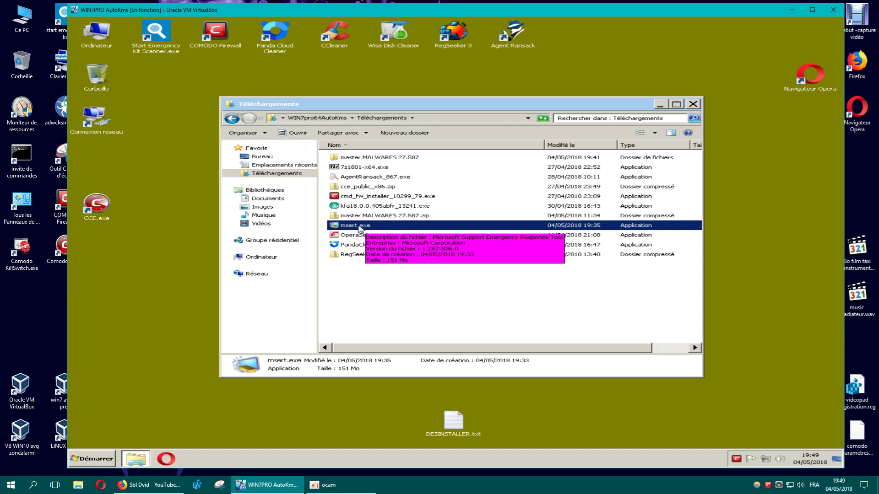
{"action": "double_click", "coordinate": [360, 228]}
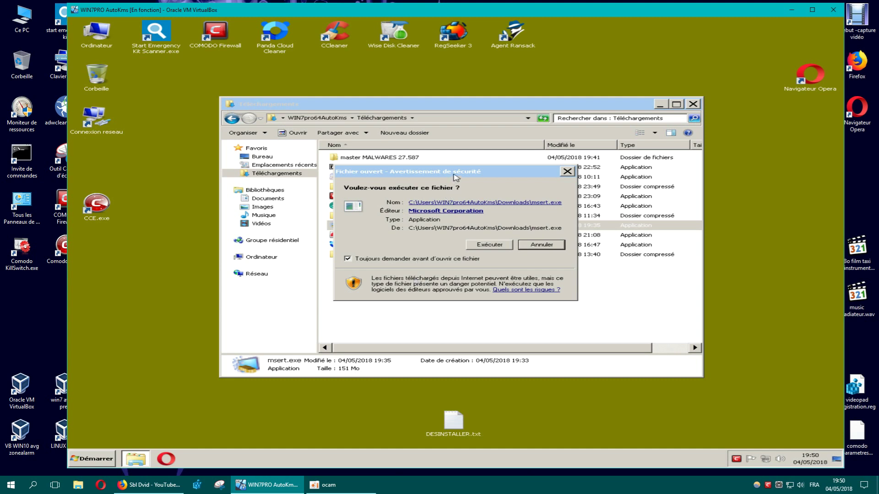
{"action": "left_click_drag", "start_coordinate": [456, 176], "coordinate": [226, 299]}
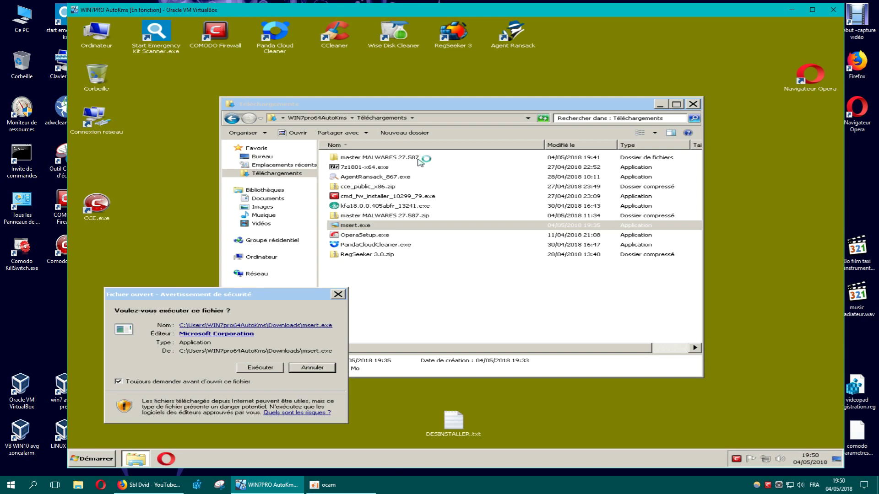
{"action": "left_click_drag", "start_coordinate": [301, 298], "coordinate": [539, 179]}
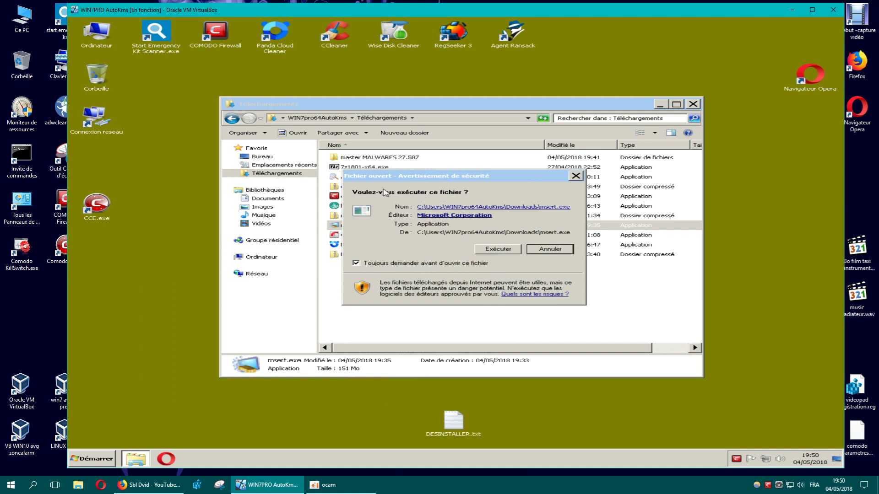
{"action": "left_click", "coordinate": [501, 250]}
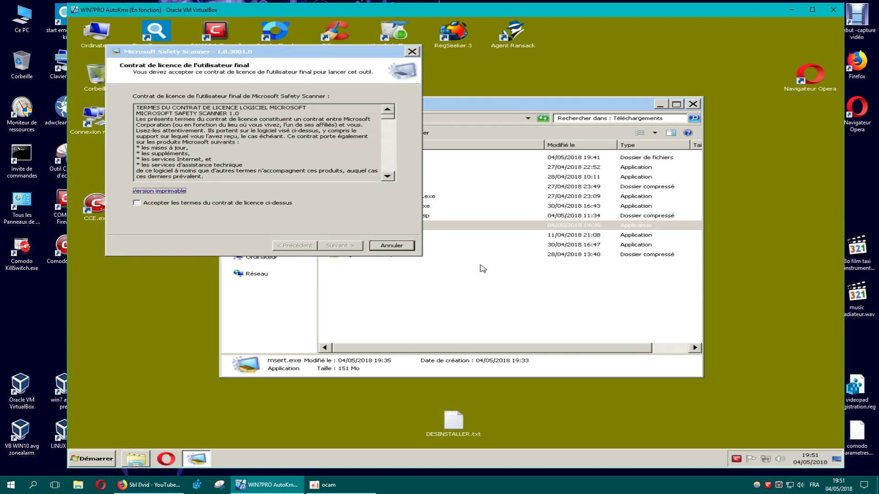
Minimize the Téléchargements window and move the Microsoft Safety Scanner window toward the middle of the desktop.
{"action": "left_click", "coordinate": [500, 232]}
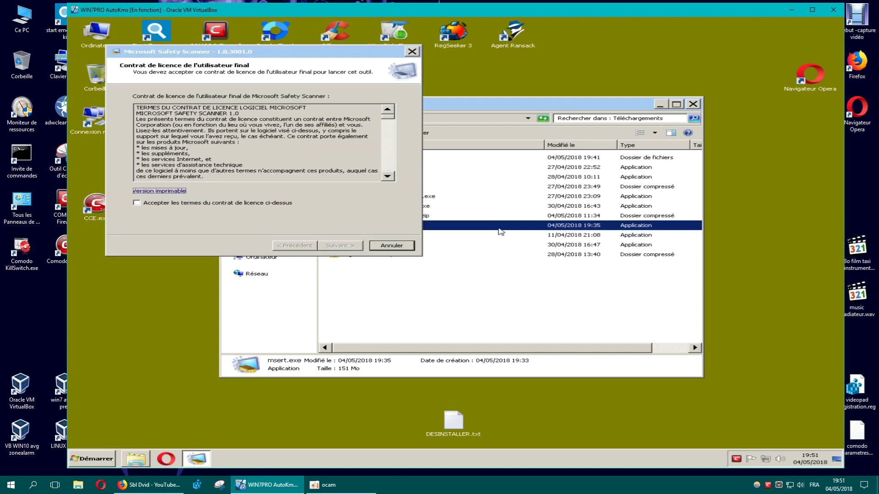
{"action": "left_click", "coordinate": [660, 104]}
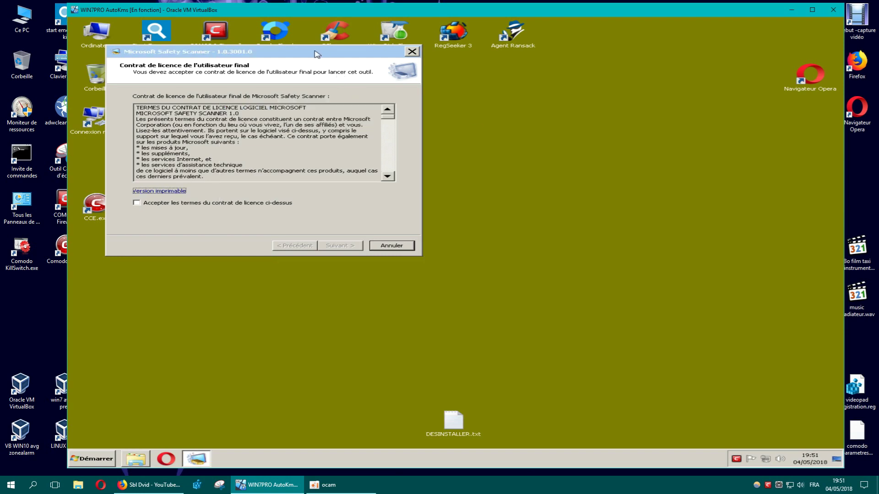
{"action": "left_click_drag", "start_coordinate": [315, 54], "coordinate": [474, 83]}
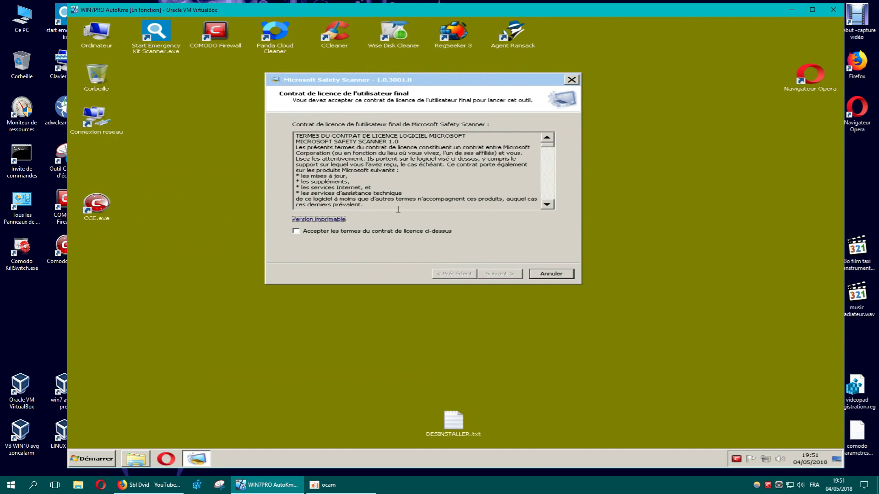
Accept the Microsoft Safety Scanner licence terms and proceed past the introduction to the scan type choice.
{"action": "left_click", "coordinate": [298, 232]}
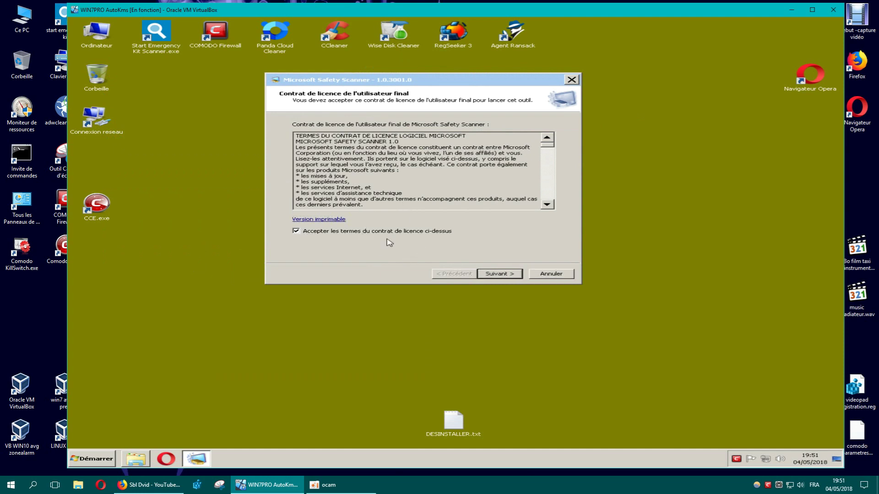
{"action": "left_click", "coordinate": [491, 274]}
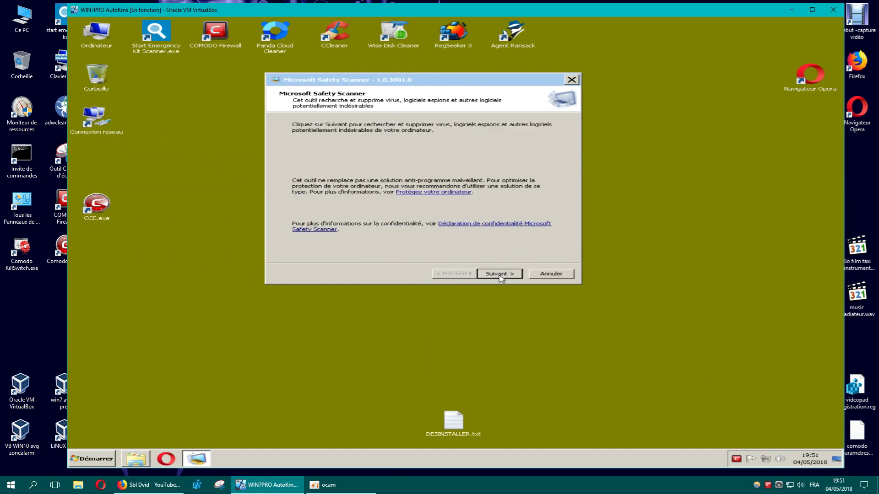
{"action": "left_click", "coordinate": [500, 275]}
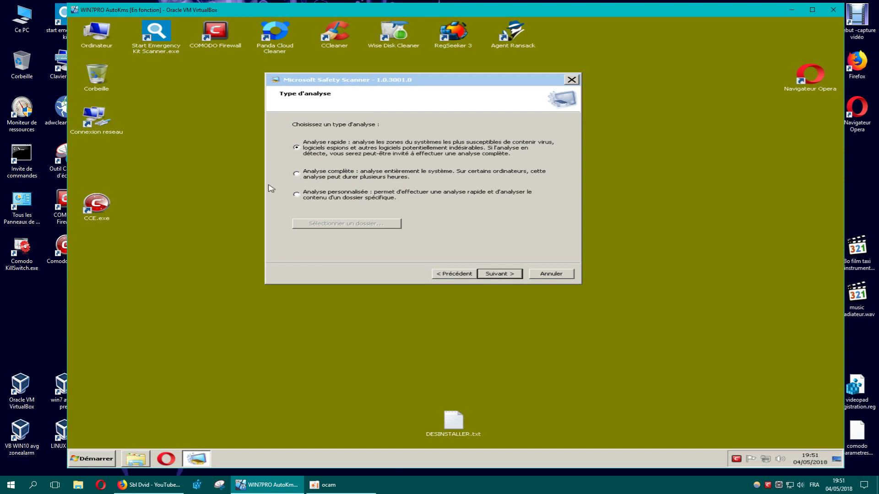
Choose the custom scan (Analyse personnalisée), expand Disque local (C:) and Utilisateurs in its folder picker, and enlarge the picker.
{"action": "left_click", "coordinate": [297, 196]}
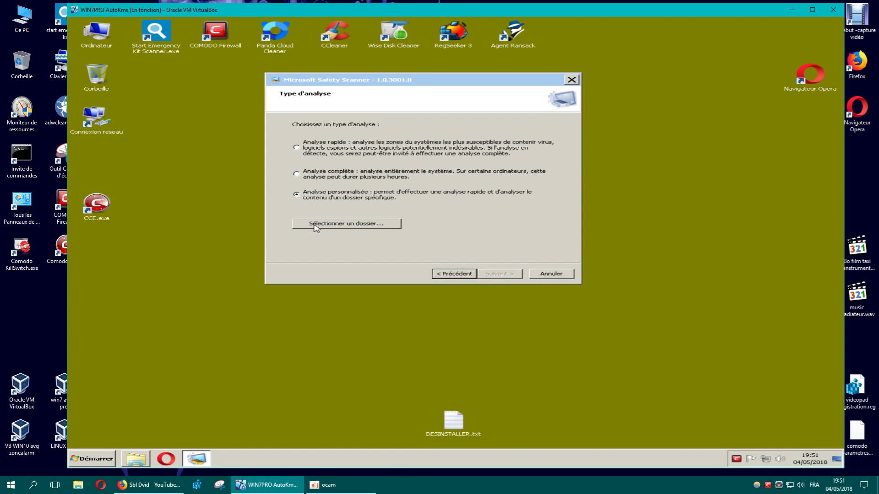
{"action": "left_click", "coordinate": [334, 224]}
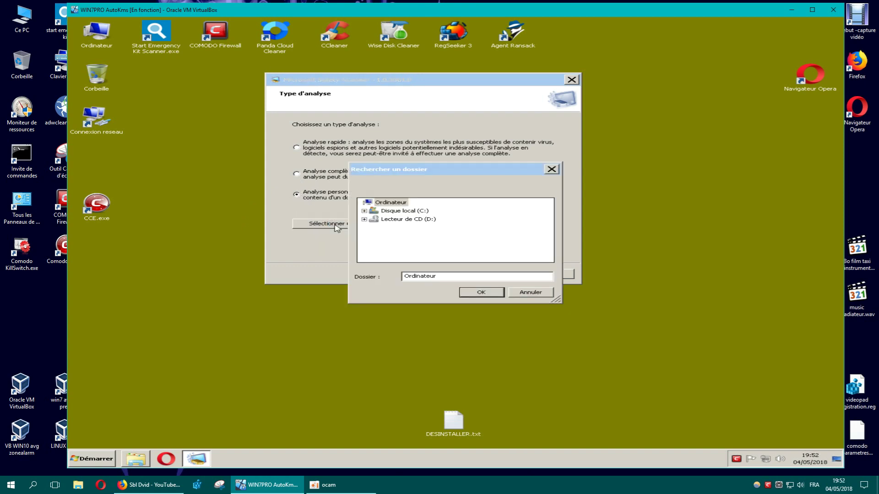
{"action": "left_click_drag", "start_coordinate": [455, 168], "coordinate": [261, 124]}
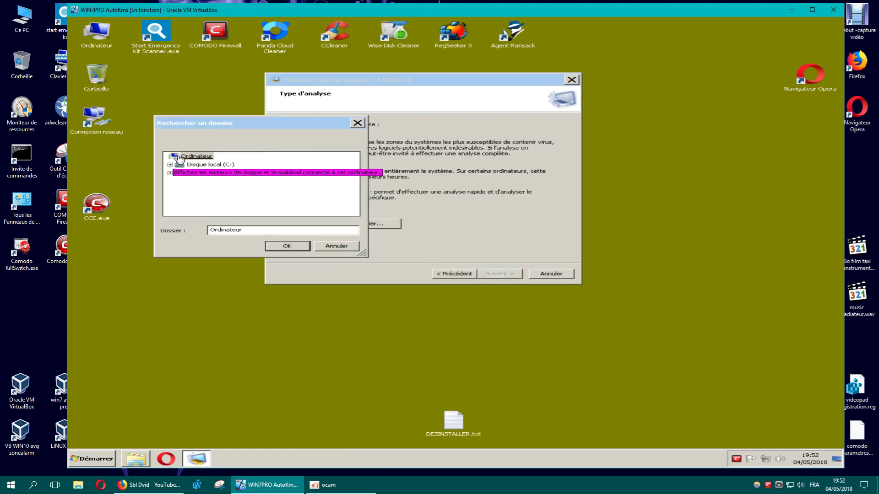
{"action": "left_click", "coordinate": [170, 164]}
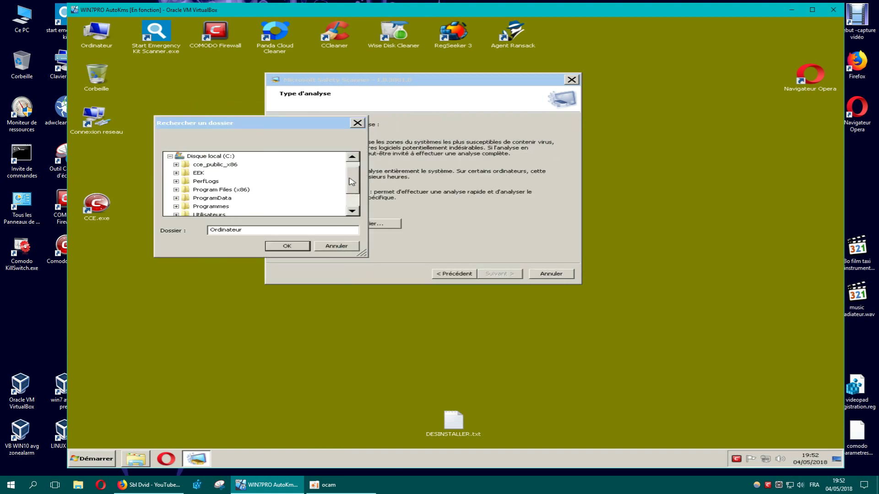
{"action": "left_click_drag", "start_coordinate": [352, 183], "coordinate": [354, 196]}
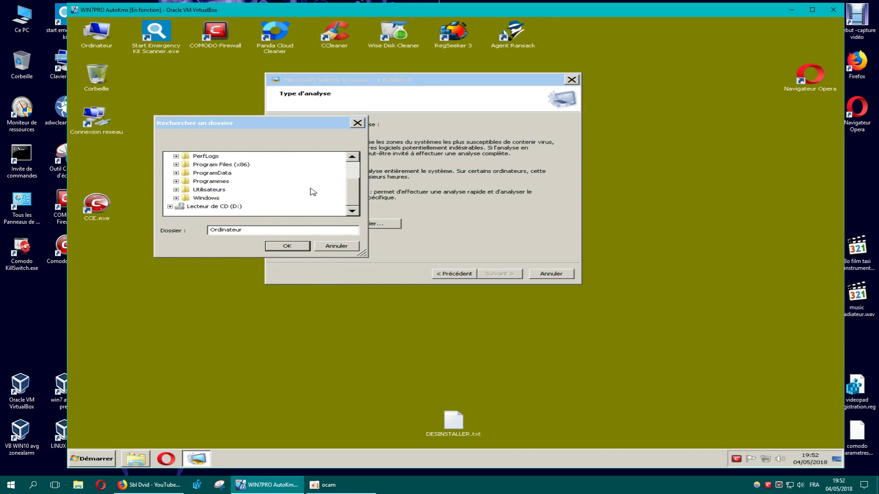
{"action": "left_click", "coordinate": [176, 190]}
{"action": "left_click_drag", "start_coordinate": [362, 254], "coordinate": [507, 413]}
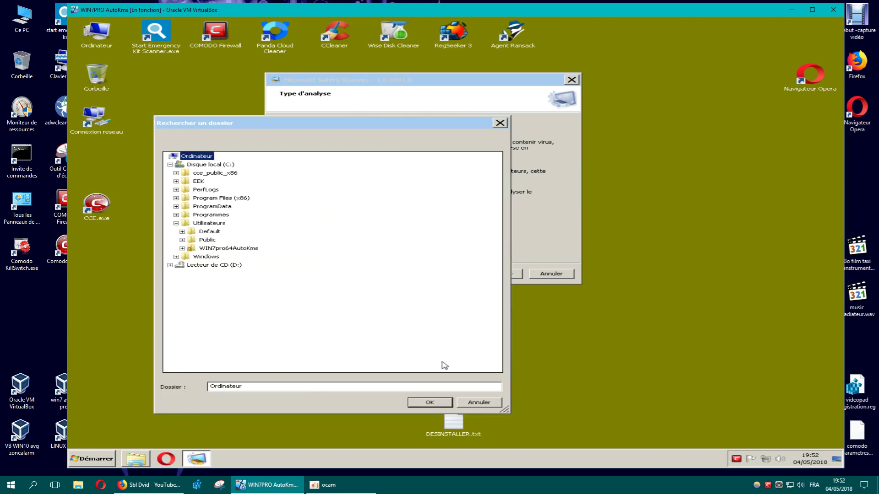
Set the master MALWARES 27.587 folder in WIN7pro64AutoKms's Téléchargements as the scan folder and start the scan.
{"action": "left_click", "coordinate": [182, 248]}
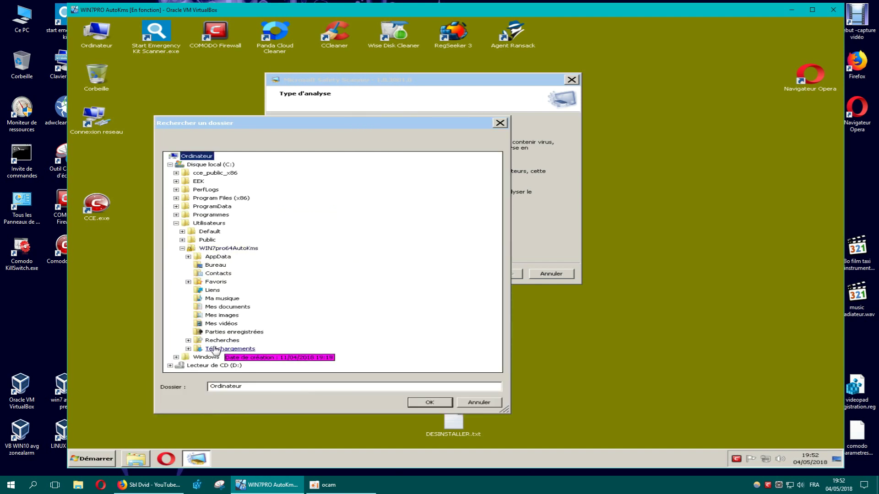
{"action": "left_click", "coordinate": [188, 349]}
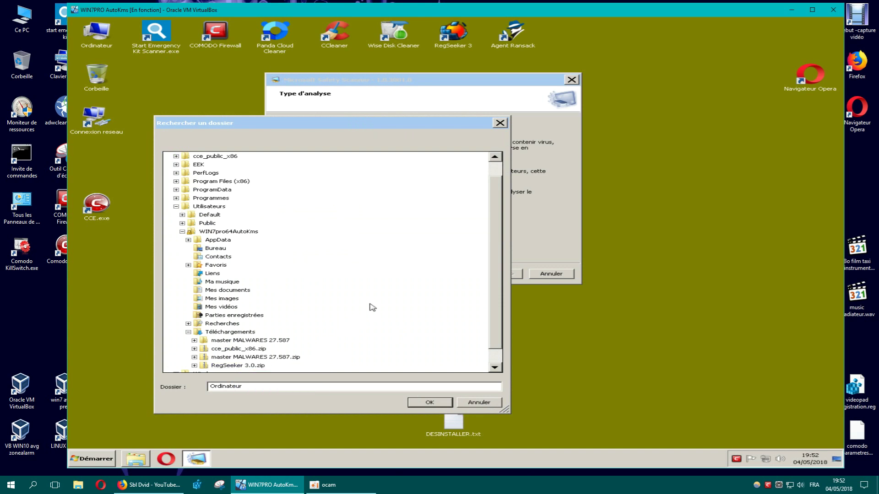
{"action": "left_click", "coordinate": [249, 341]}
{"action": "double_click", "coordinate": [250, 340]}
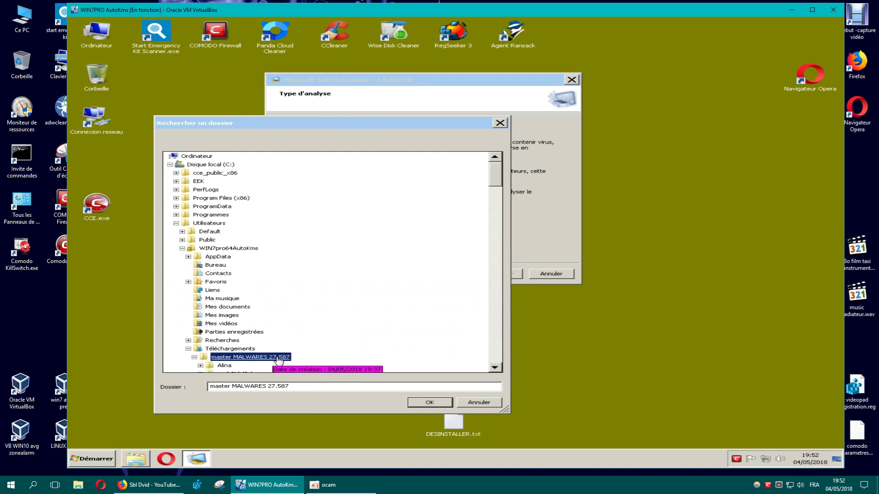
{"action": "left_click", "coordinate": [421, 404]}
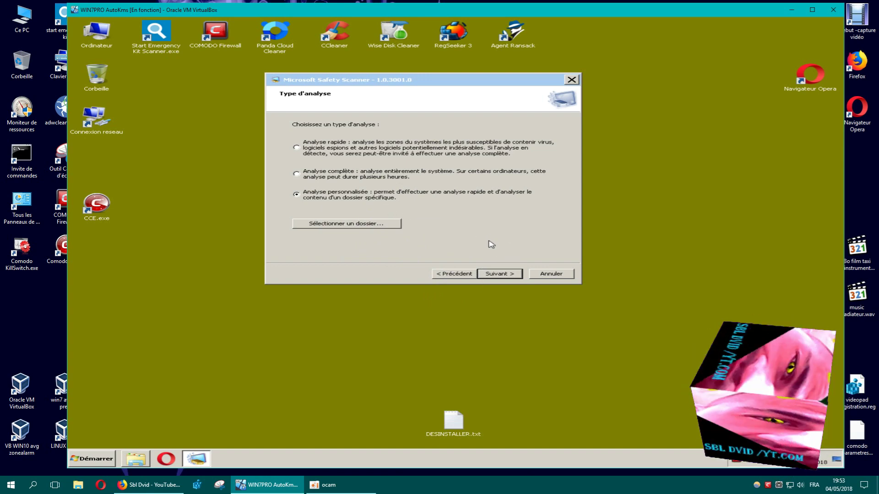
{"action": "left_click", "coordinate": [496, 274]}
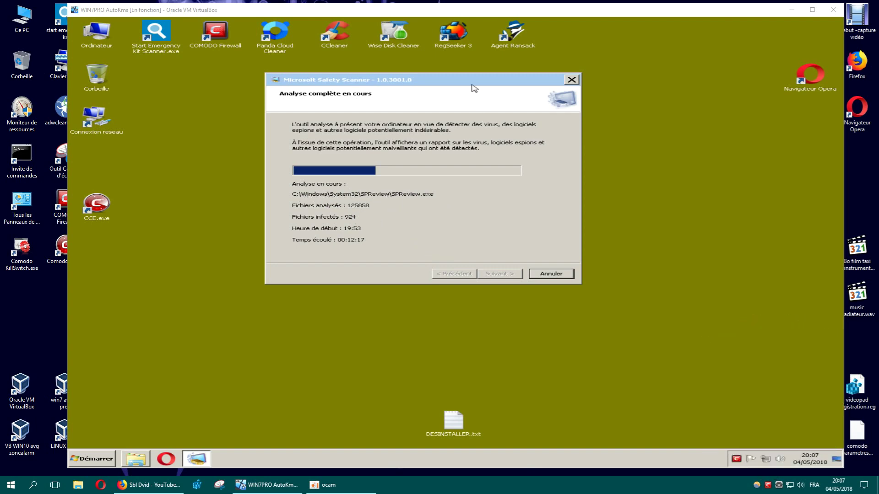
{"action": "left_click_drag", "start_coordinate": [469, 84], "coordinate": [465, 113]}
{"action": "right_click", "coordinate": [647, 196]}
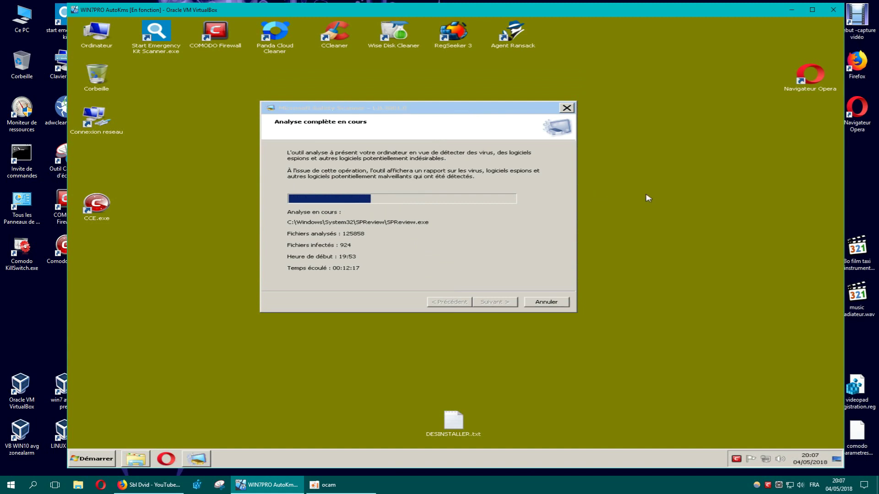
{"action": "left_click", "coordinate": [665, 215]}
{"action": "left_click_drag", "start_coordinate": [490, 112], "coordinate": [503, 119]}
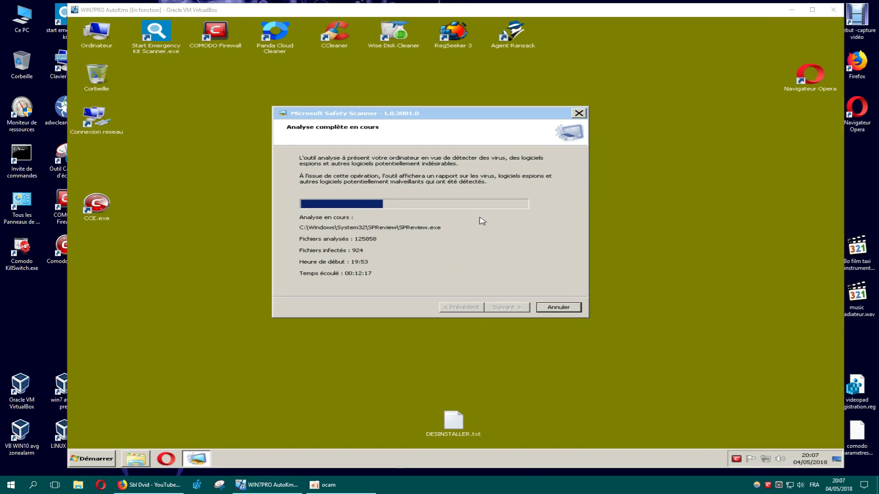
{"action": "left_click", "coordinate": [466, 111]}
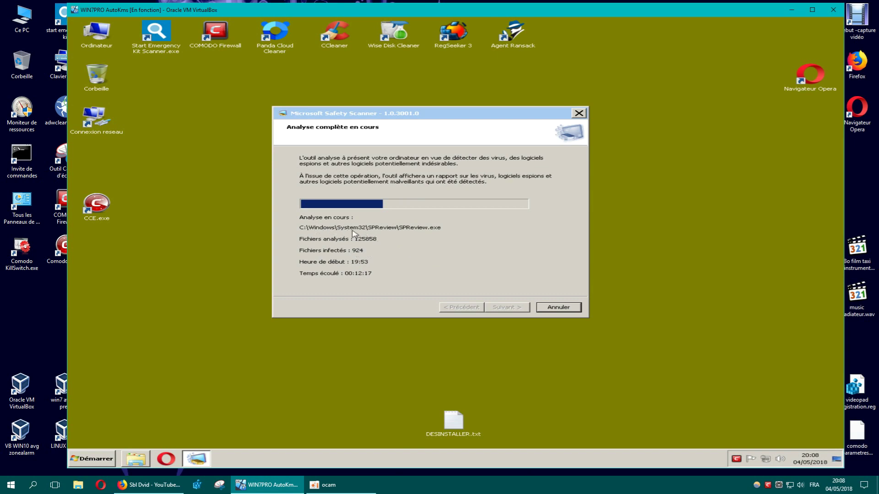
Try to cancel the running scan and close Microsoft Safety Scanner, confirming the cancellation each time.
{"action": "left_click", "coordinate": [559, 309]}
{"action": "left_click", "coordinate": [482, 281]}
{"action": "left_click", "coordinate": [552, 308]}
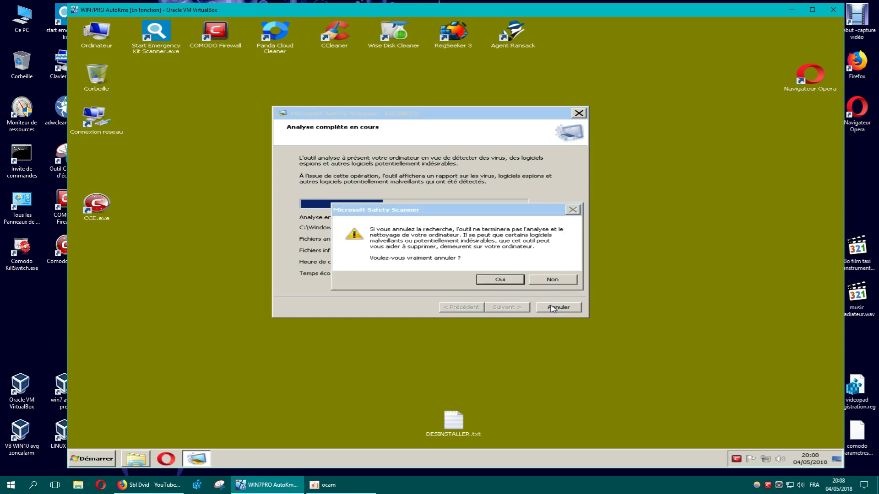
{"action": "left_click", "coordinate": [494, 281]}
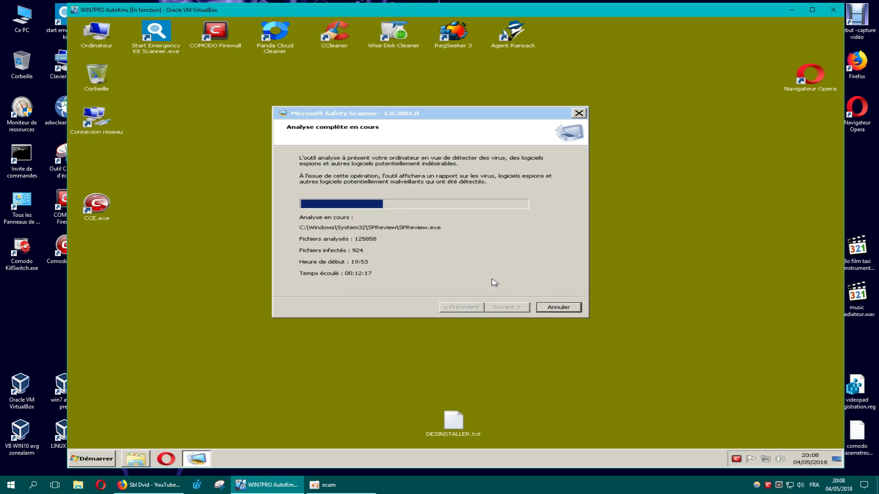
{"action": "left_click", "coordinate": [563, 310]}
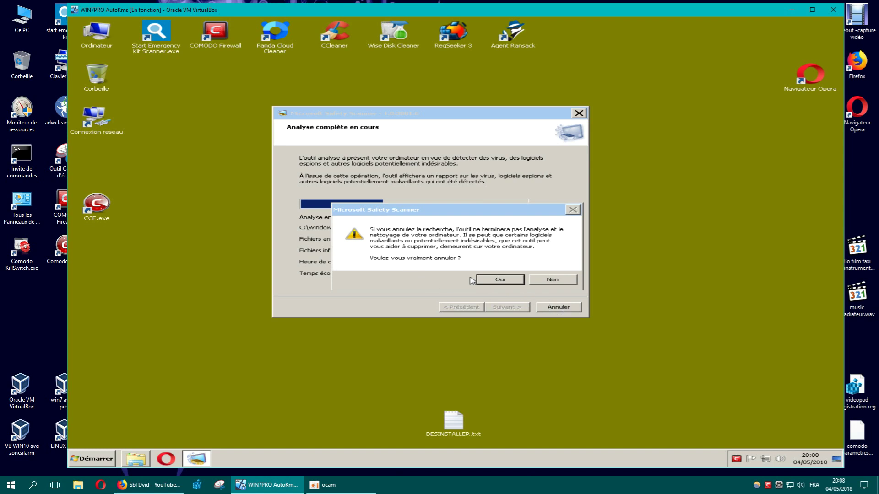
{"action": "left_click", "coordinate": [484, 280]}
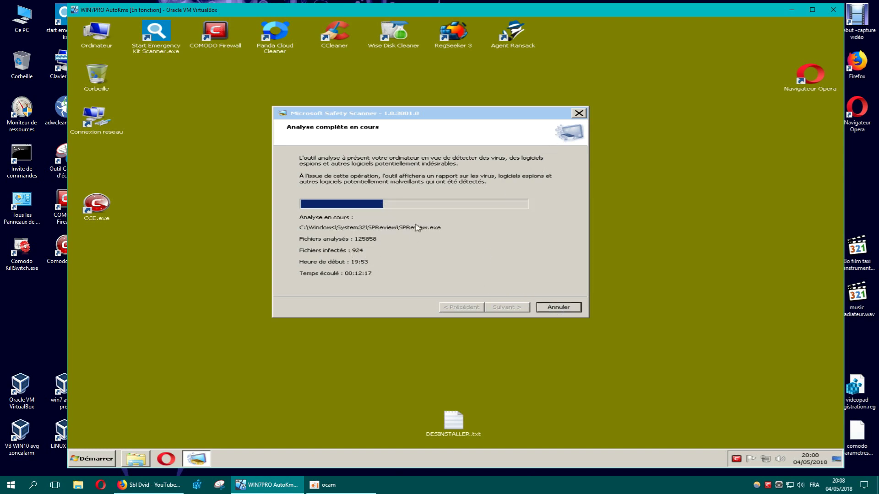
{"action": "left_click", "coordinate": [579, 114]}
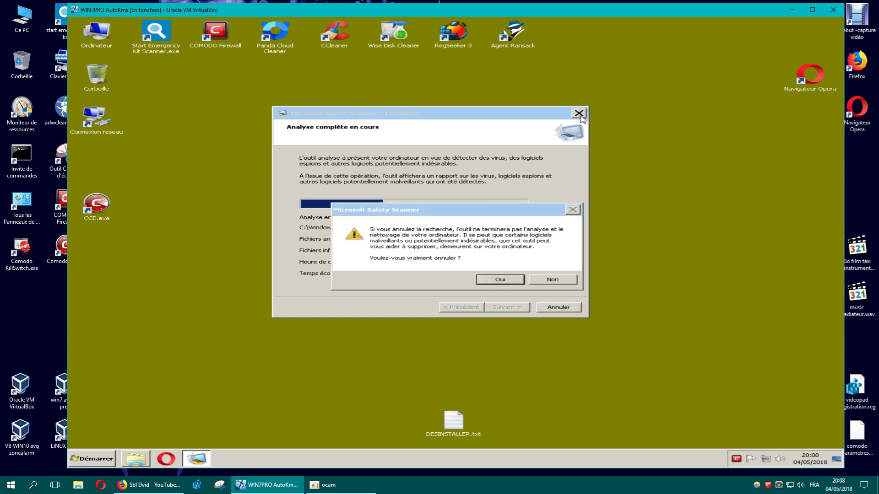
{"action": "left_click", "coordinate": [519, 278]}
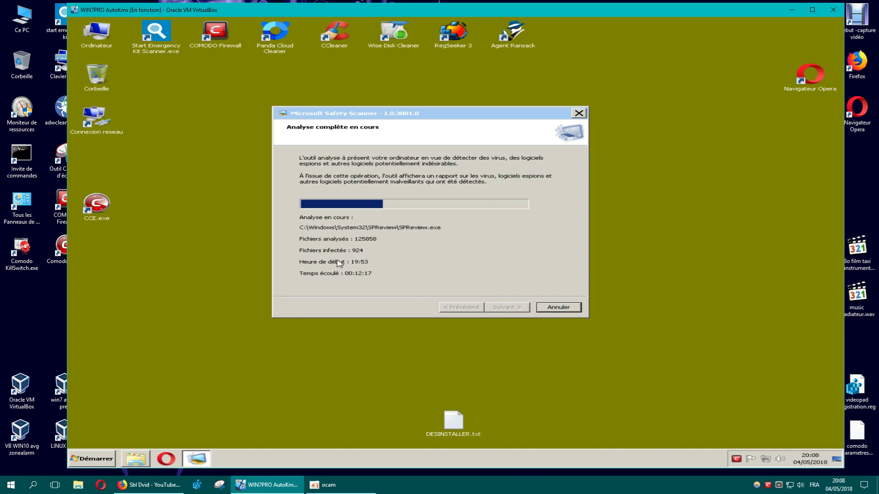
Restart the Windows 7 guest system in the virtual machine.
{"action": "left_click", "coordinate": [106, 459]}
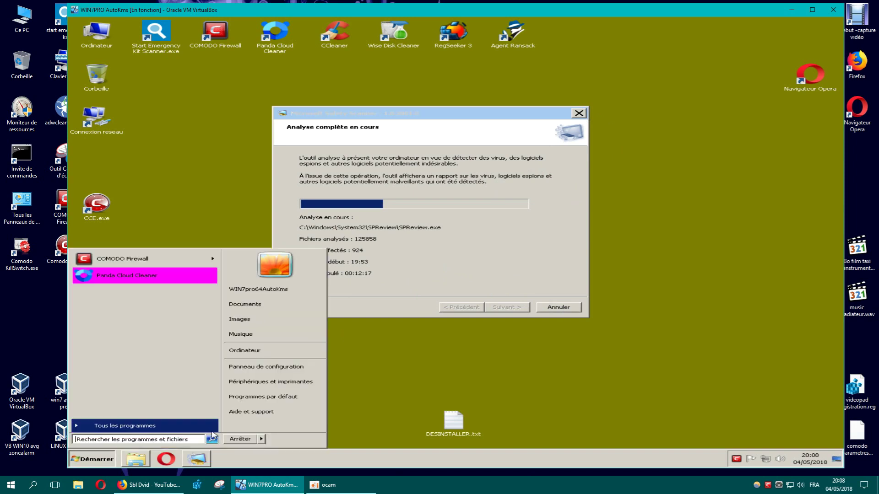
{"action": "mouse_move", "coordinate": [260, 440]}
{"action": "left_click", "coordinate": [300, 435]}
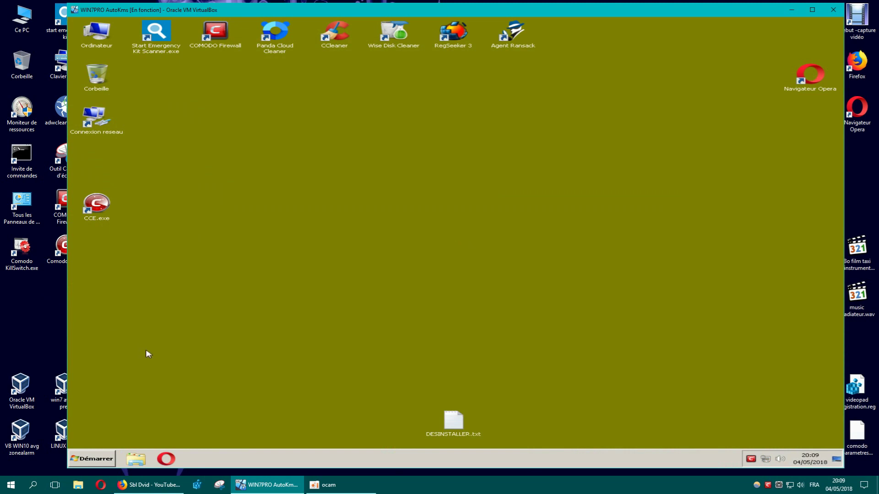
Switch to Firefox to view the uploaded videos on the YouTube channel, and return to the virtual machine.
{"action": "left_click", "coordinate": [155, 488]}
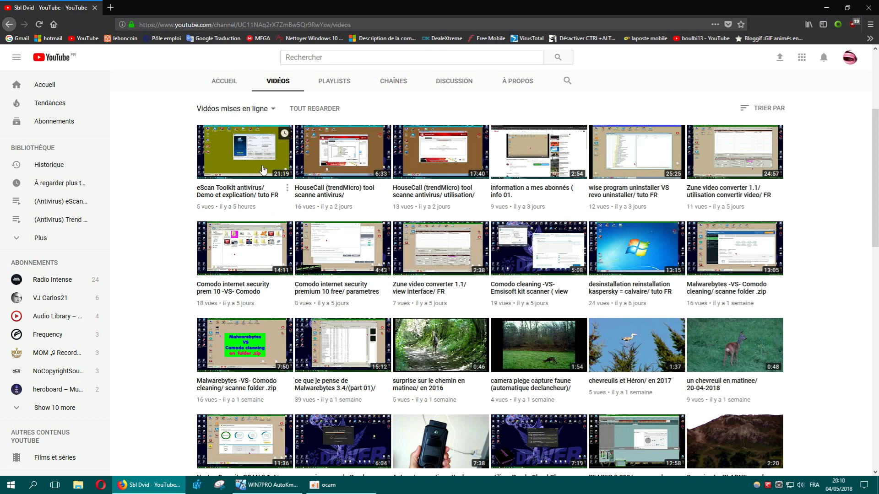
{"action": "left_click", "coordinate": [827, 10]}
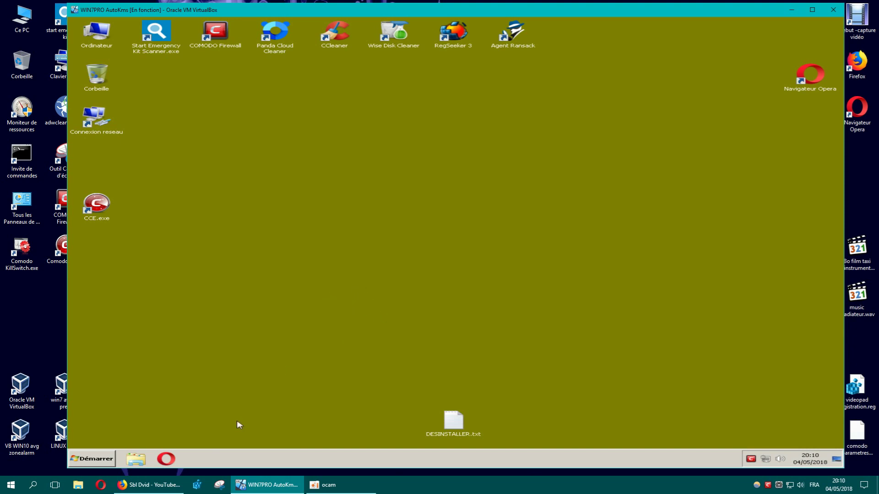
{"action": "mouse_move", "coordinate": [166, 491]}
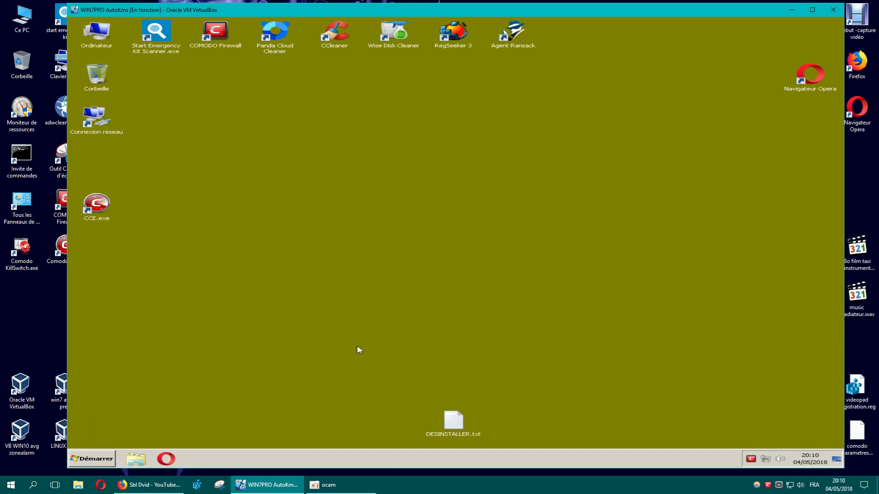